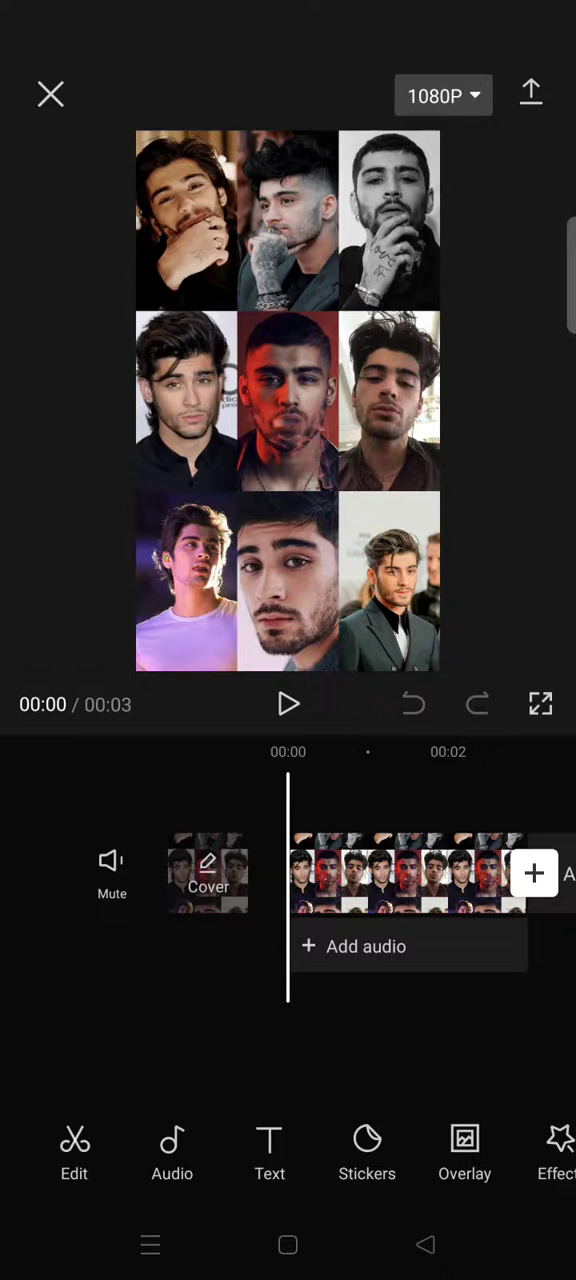
left_click_drag(420, 1150, 300, 1150)
left_click_drag(400, 1150, 310, 1150)
left_click_drag(420, 1150, 280, 1150)
Make the video square with a 1:1 aspect ratio
left_click(402, 1150)
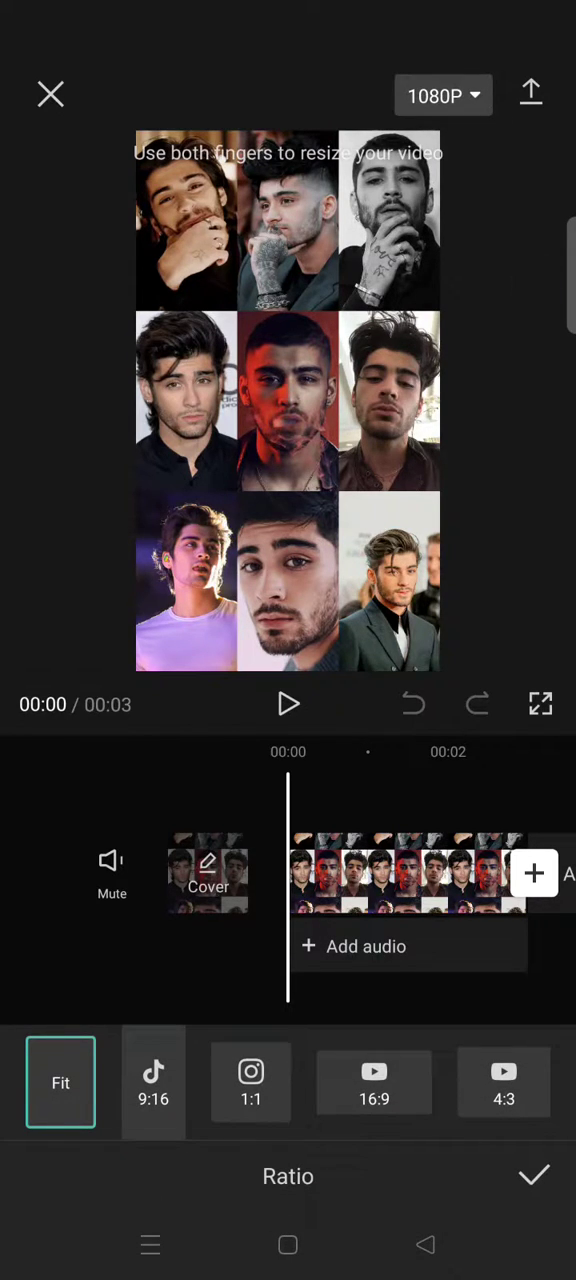
left_click(251, 1082)
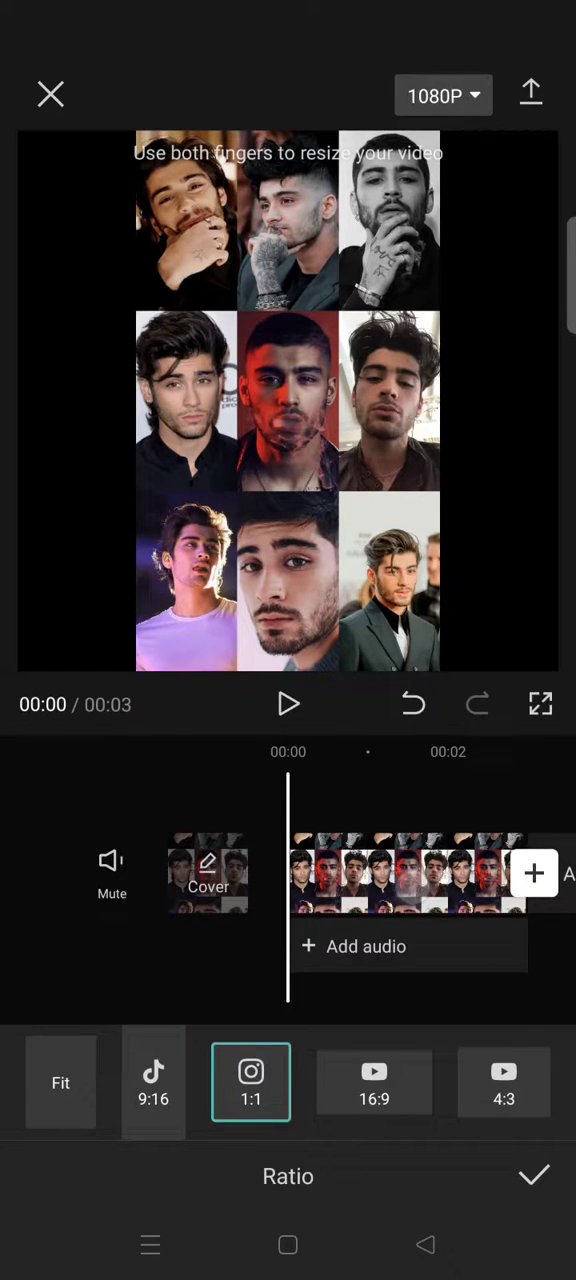
left_click(413, 887)
scroll(288, 400, "up", 5)
scroll(288, 400, "up", 3)
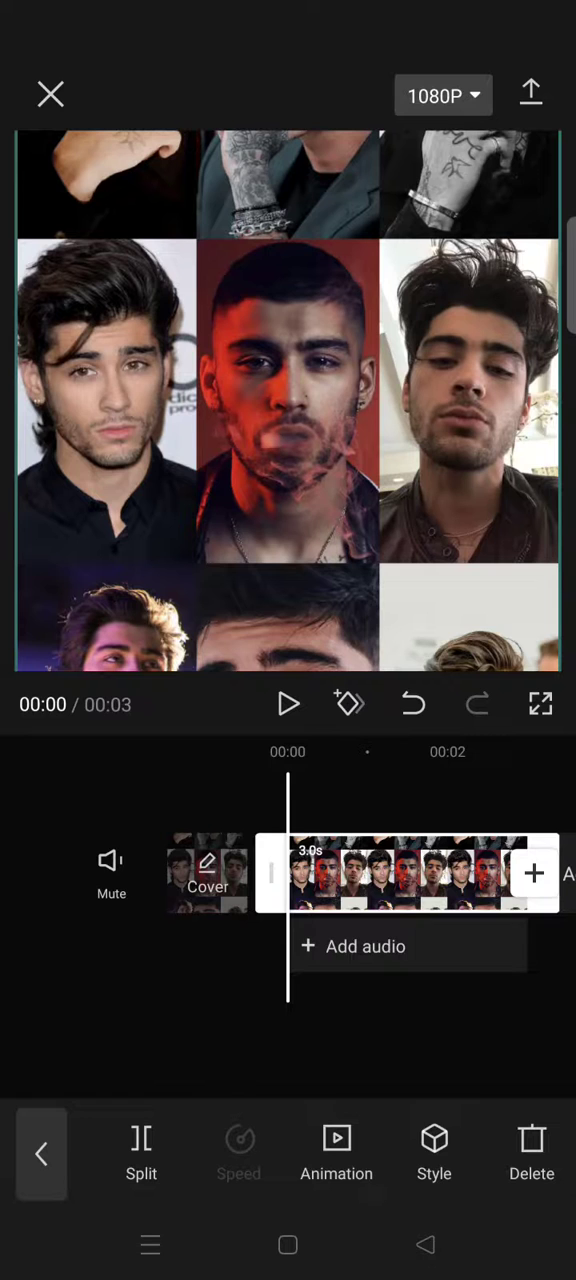
Enlarge and position the collage so its top two photo rows fill the frame
left_click_drag(288, 300, 288, 520)
left_click_drag(288, 300, 288, 500)
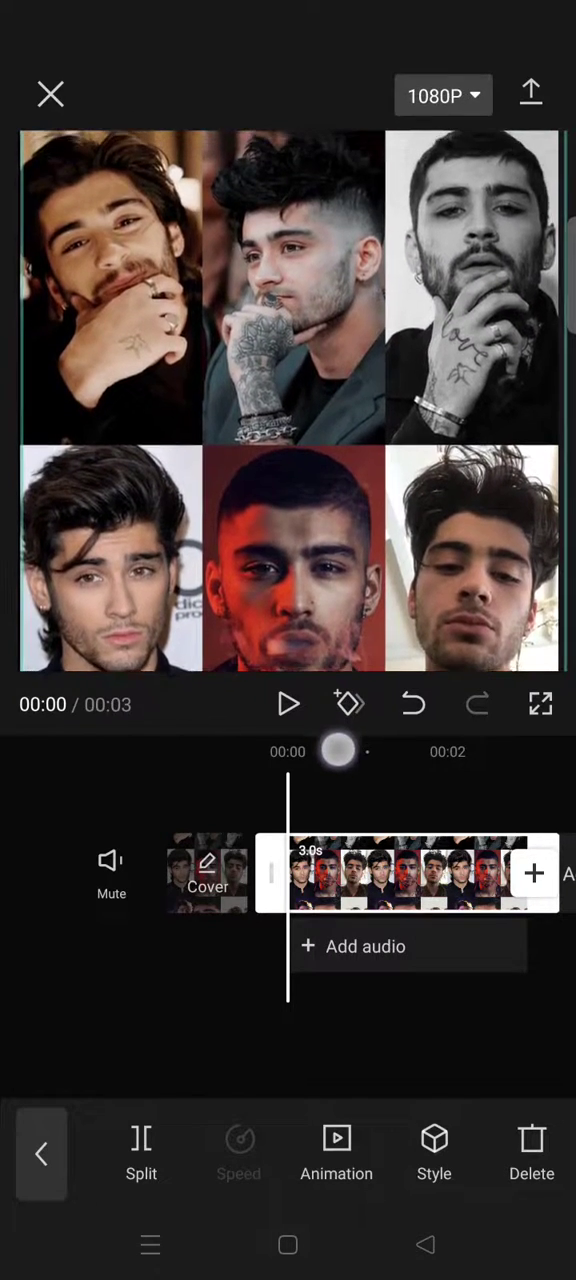
left_click_drag(288, 420, 291, 404)
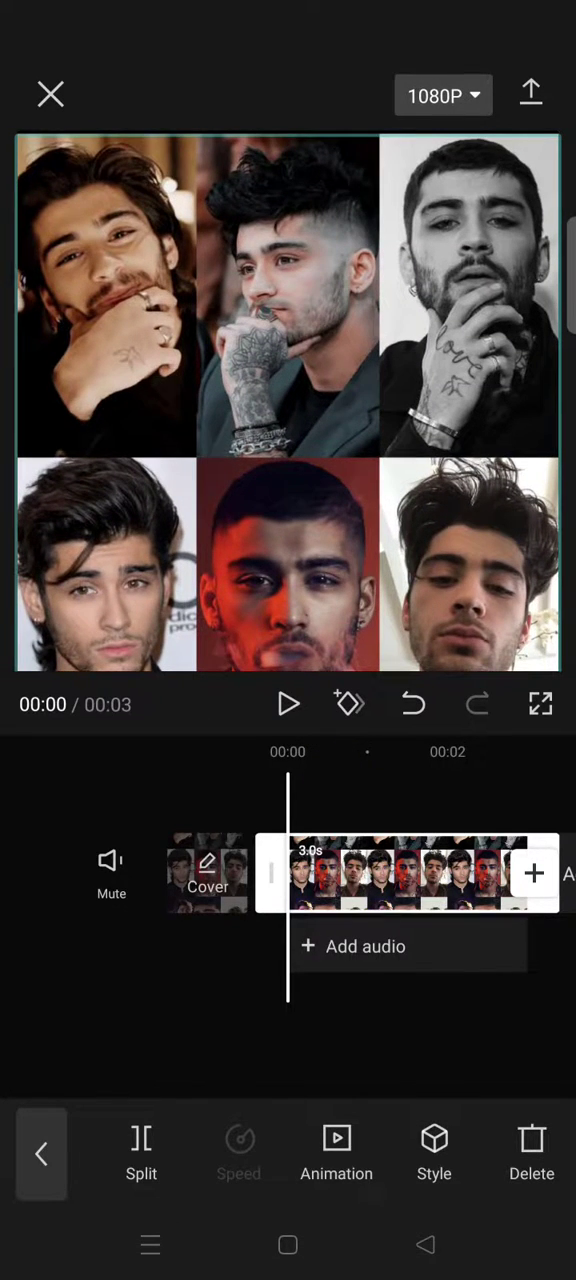
left_click(527, 333)
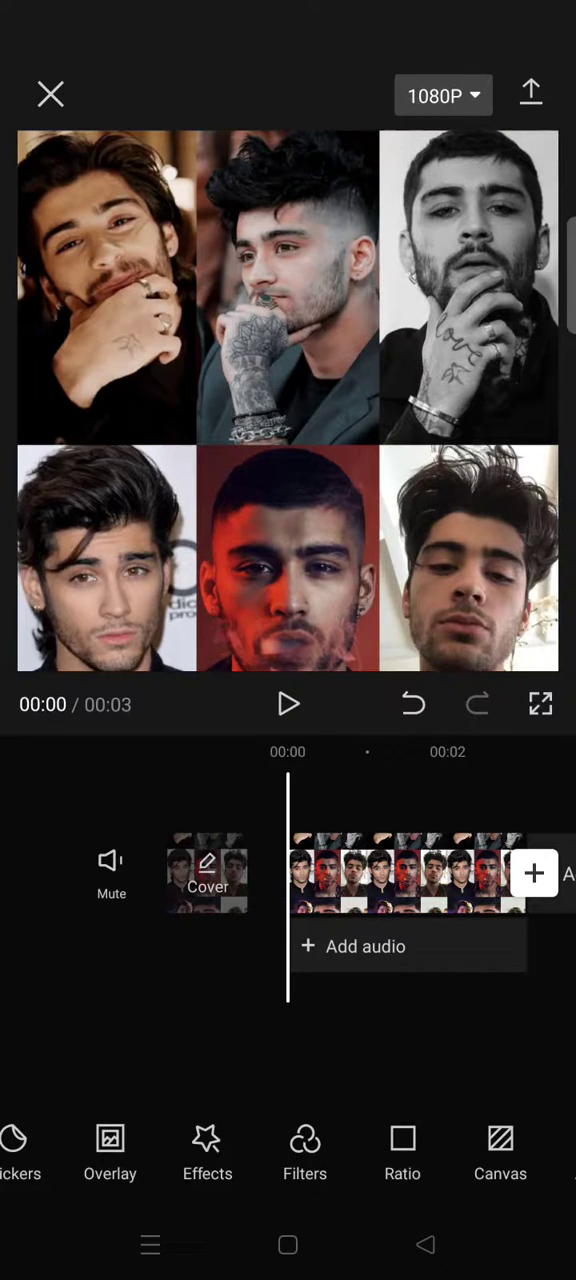
Add an end-of-clip keyframe with the collage moved up to show its lower two rows
left_click(460, 860)
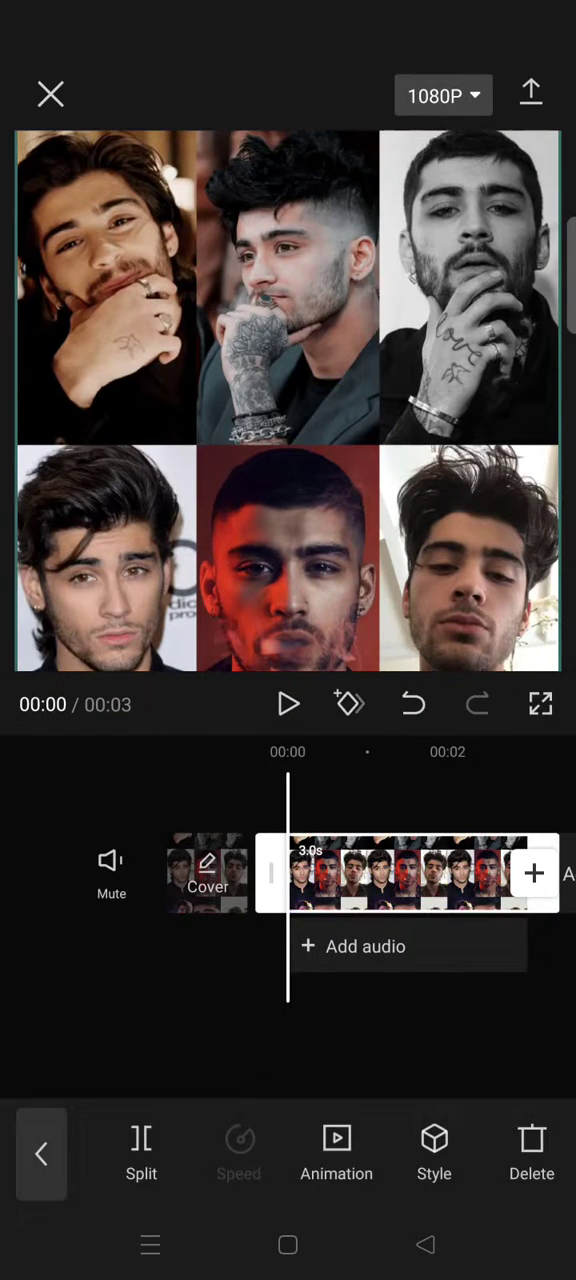
left_click_drag(477, 1009, 190, 1030)
left_click(348, 704)
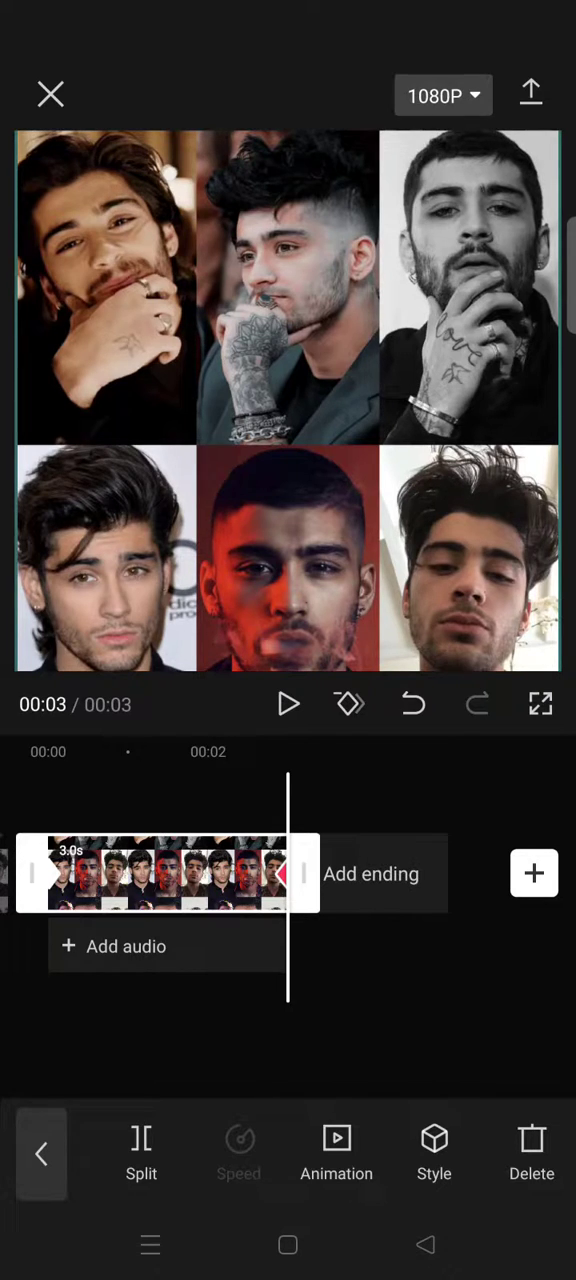
left_click_drag(378, 617, 378, 288)
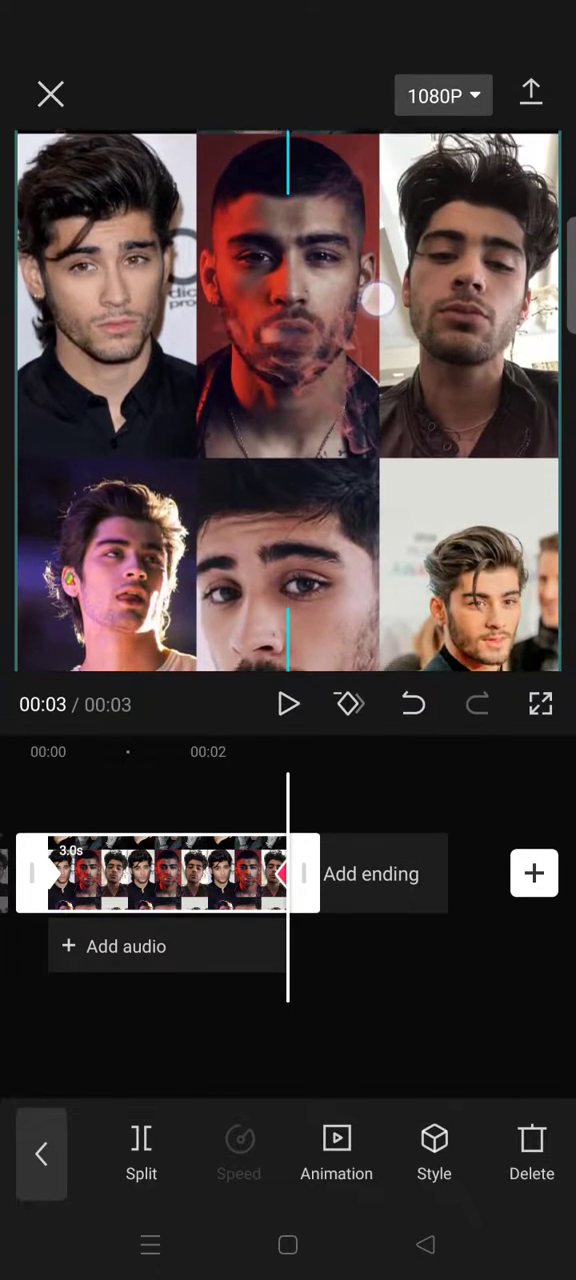
left_click_drag(339, 486, 340, 452)
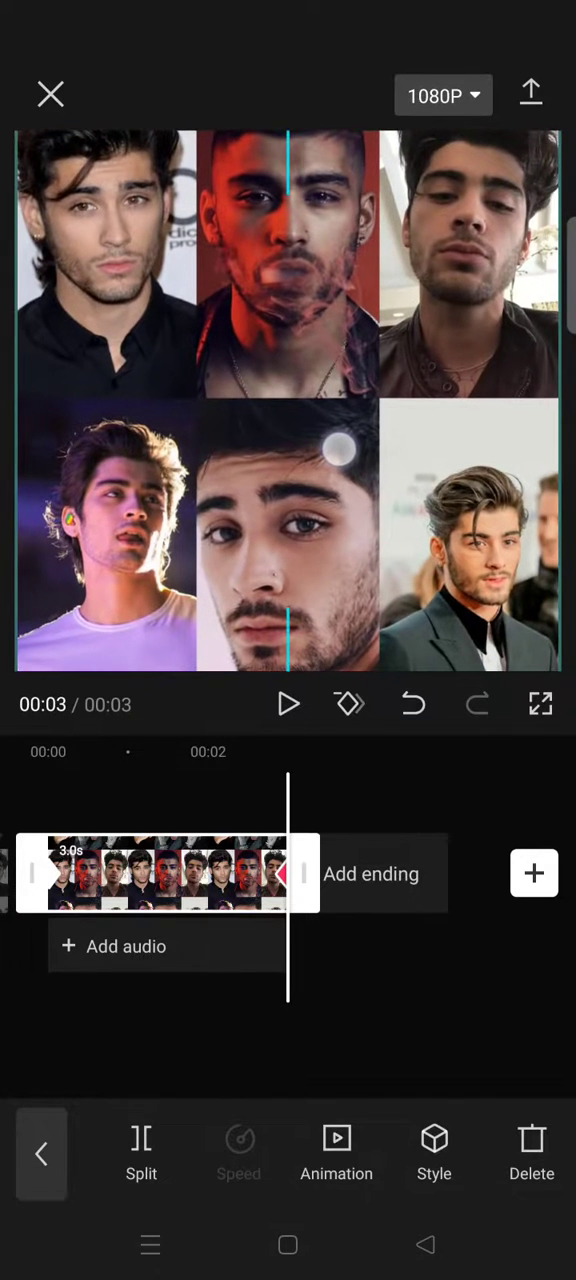
left_click_drag(340, 452, 338, 430)
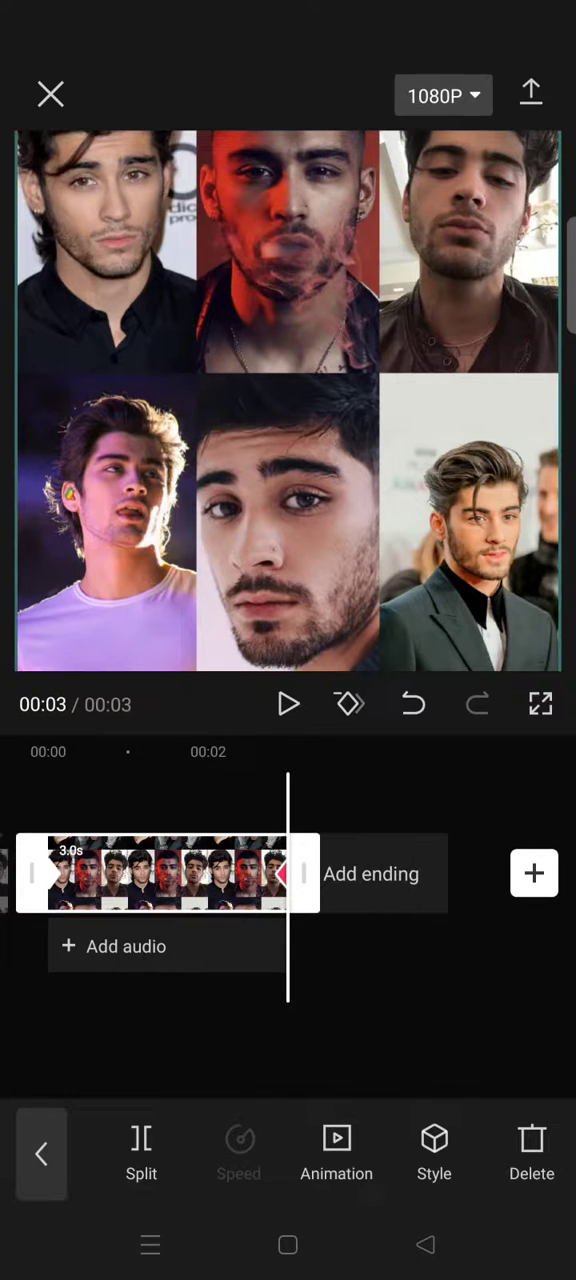
From 00:00, apply Ripple Distortion from the Distortion video effects
left_click(443, 997)
left_click_drag(160, 995, 430, 995)
left_click(207, 1150)
left_click(170, 1145)
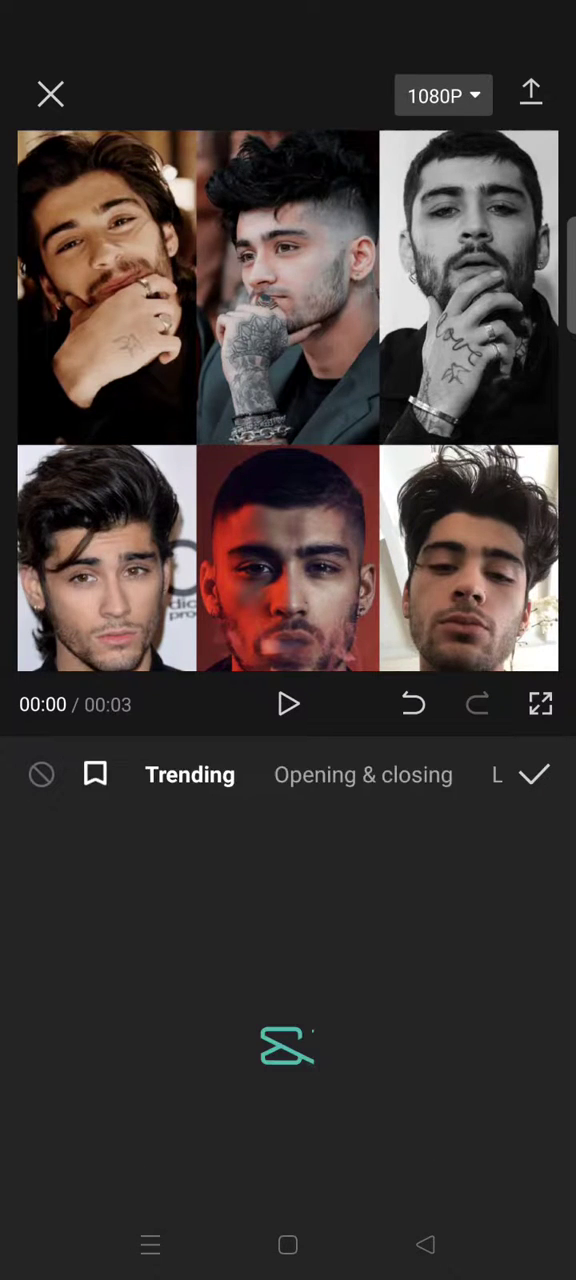
left_click_drag(450, 775, 150, 775)
left_click_drag(450, 775, 250, 775)
left_click(365, 775)
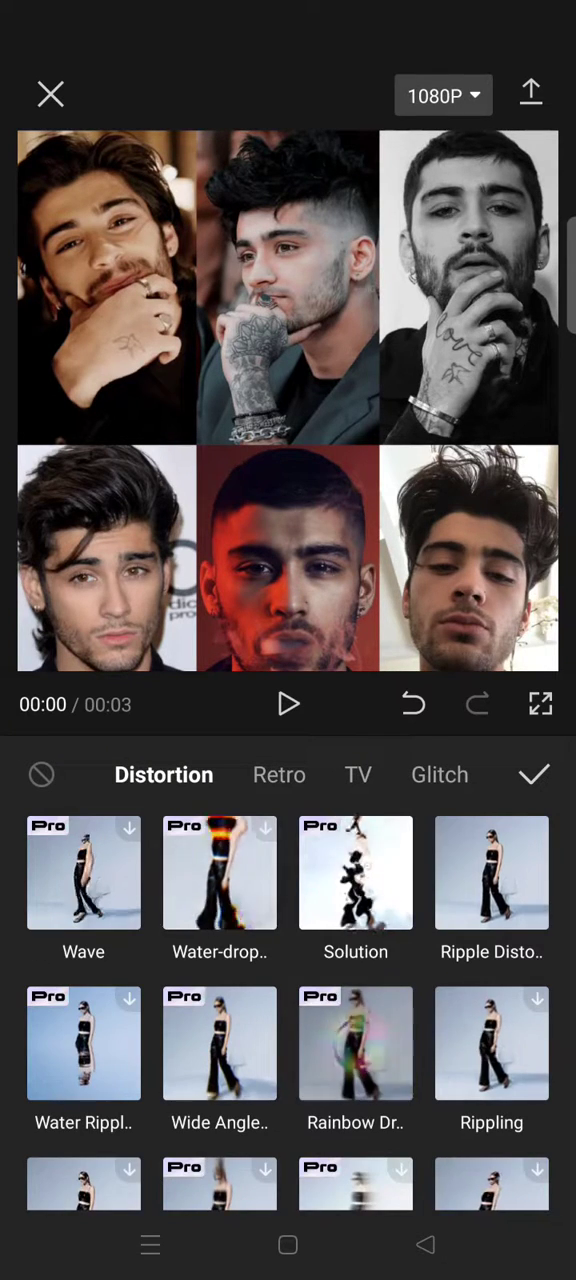
left_click(491, 872)
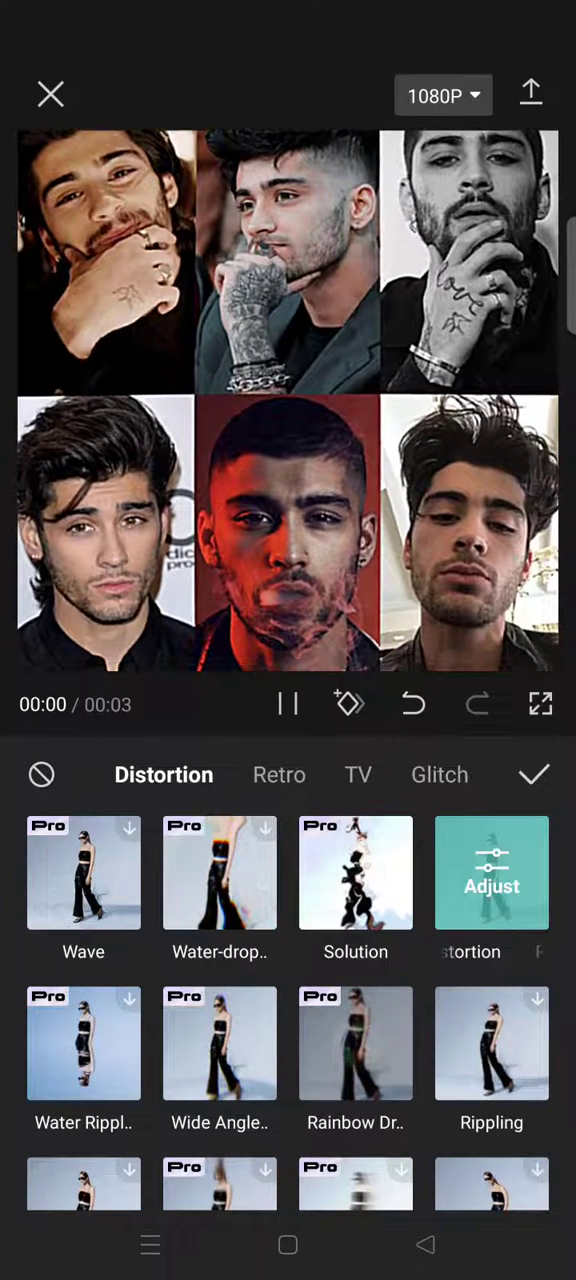
Zero Ripple Distortion's sharpen, blur and intensity, set twist to 24, and confirm it
left_click(491, 872)
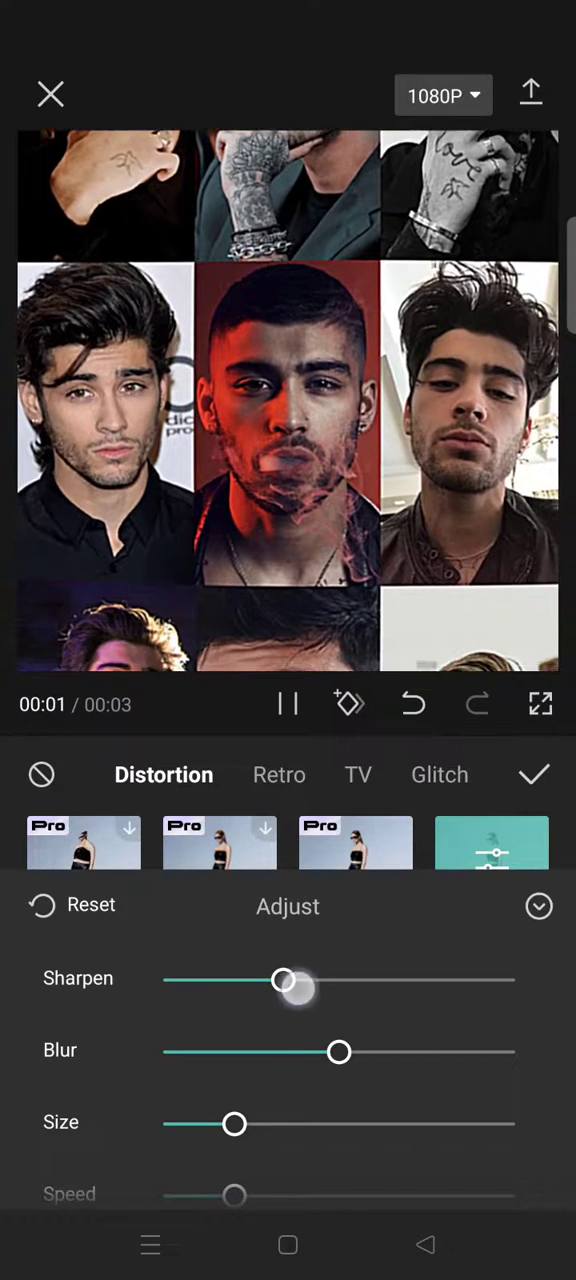
left_click_drag(282, 979, 163, 979)
left_click_drag(338, 1051, 163, 1051)
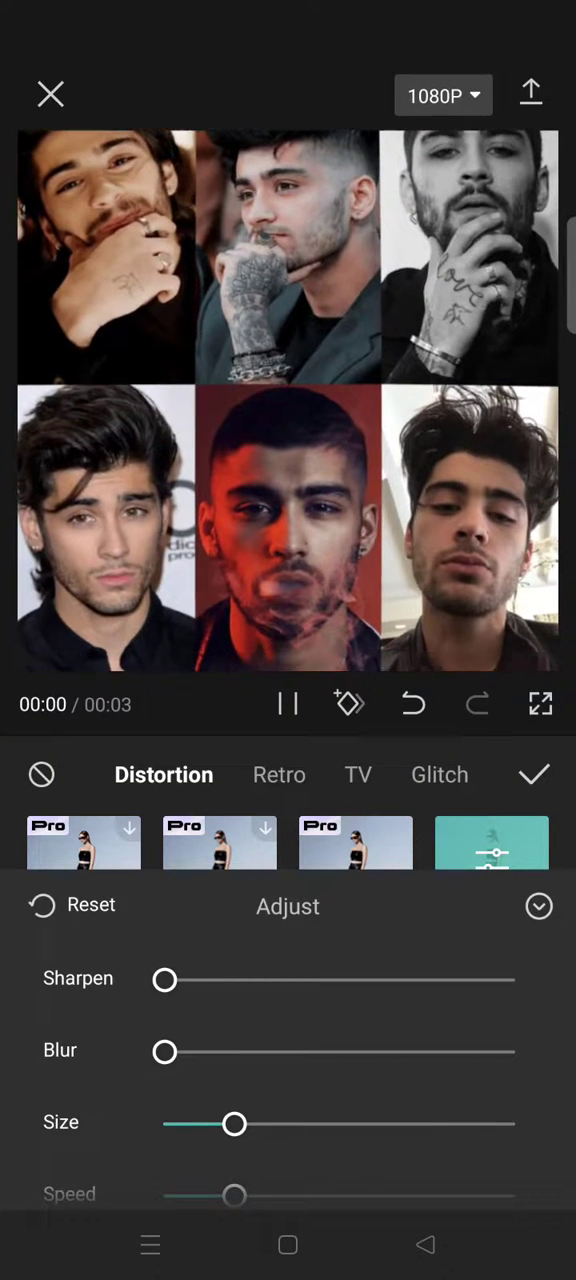
scroll(422, 1040, "down", 2)
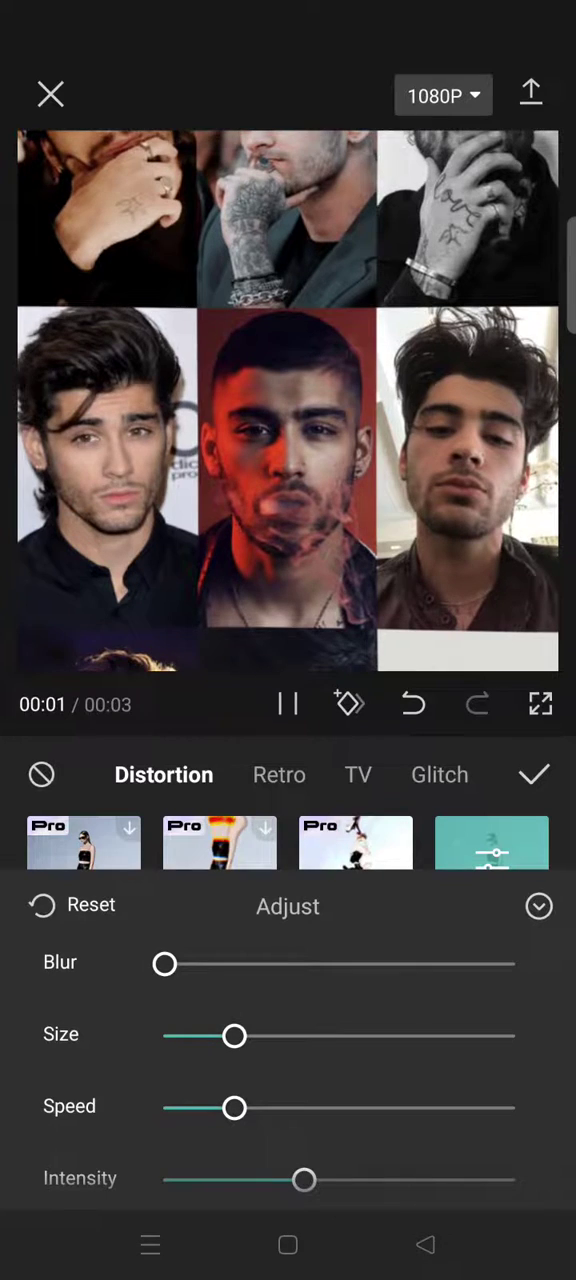
scroll(430, 990, "down", 1)
scroll(430, 990, "down", 1)
left_click_drag(300, 1089, 165, 1091)
left_click_drag(356, 1163, 248, 1163)
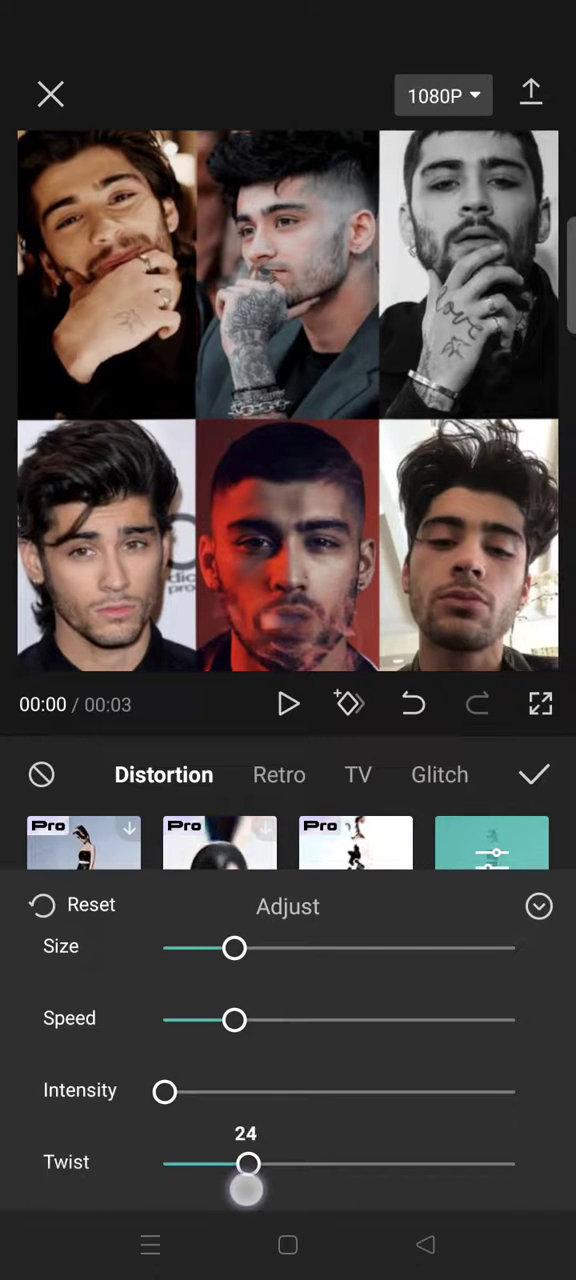
left_click(288, 704)
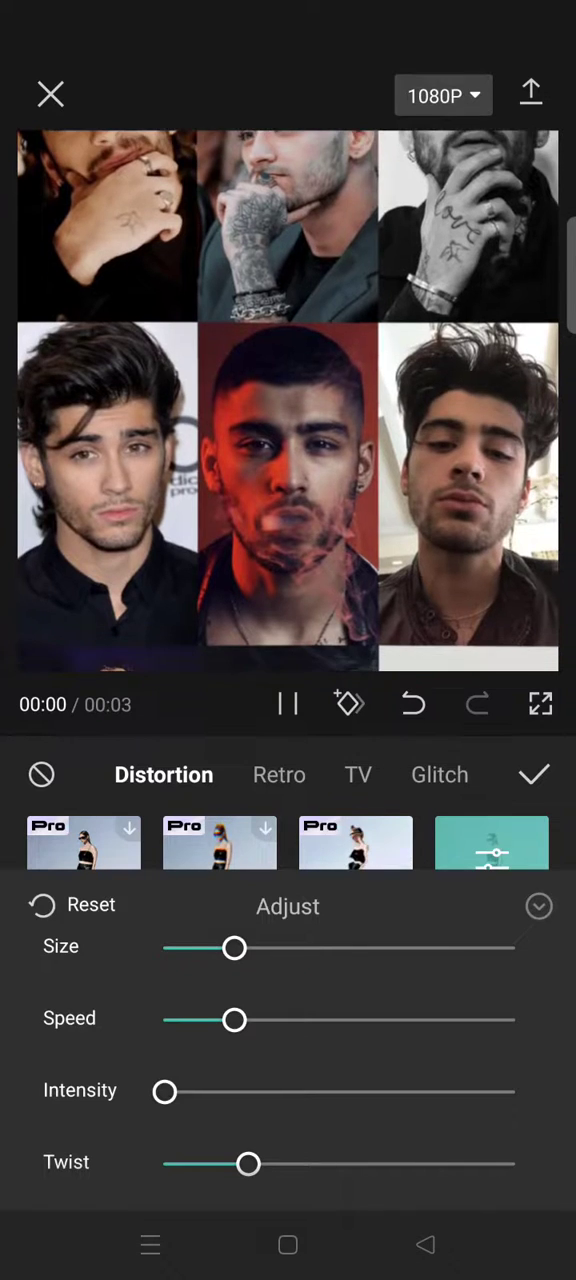
left_click(538, 906)
left_click(540, 775)
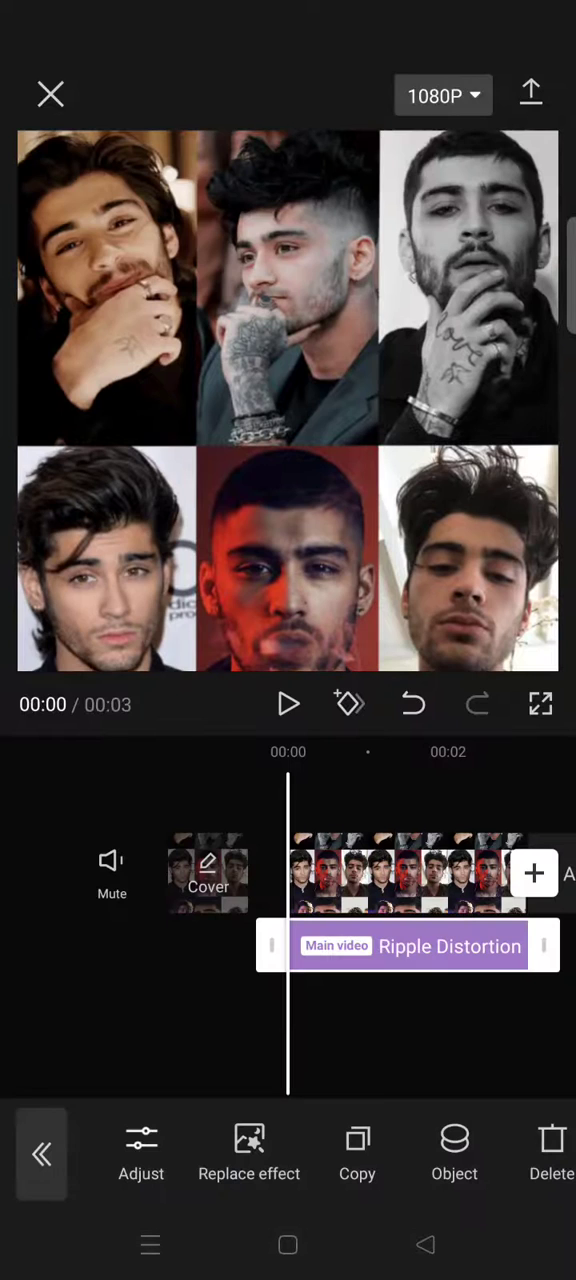
Exit the collage project to the home screen and begin a new project
left_click(487, 1009)
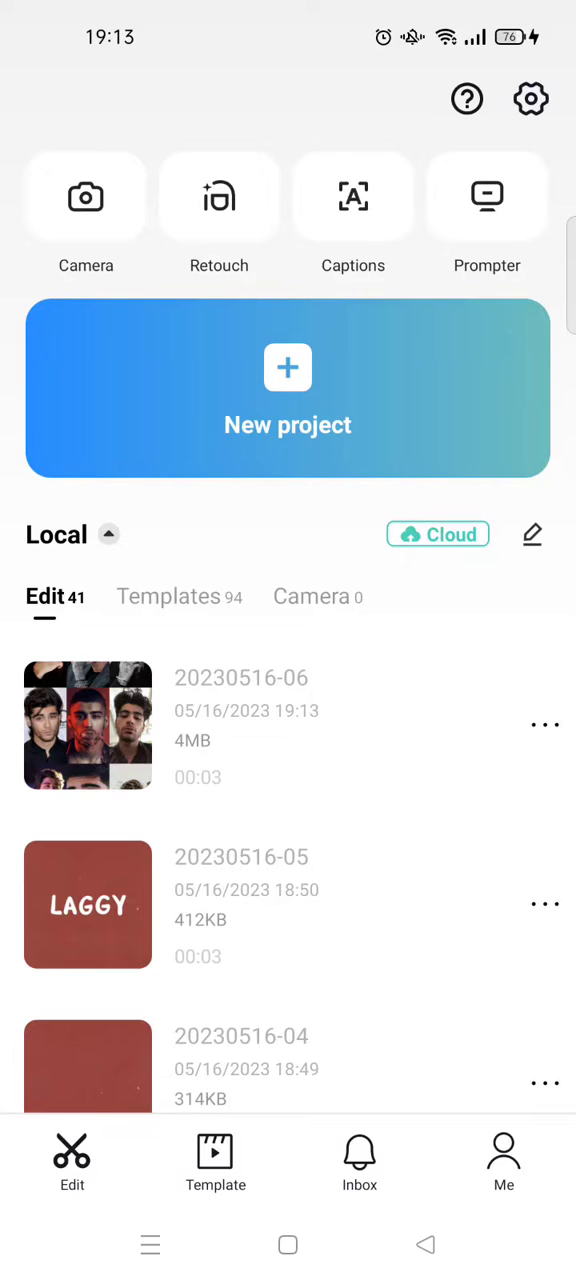
left_click(336, 392)
Import the square collage video into the new project
left_click(219, 187)
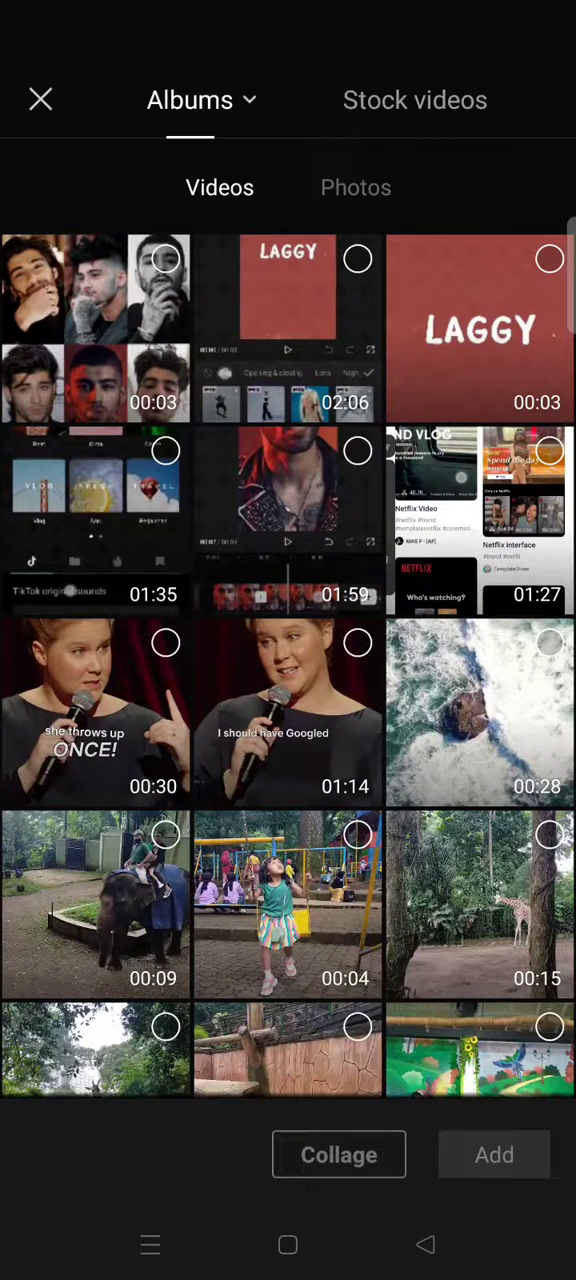
left_click(165, 260)
left_click(495, 1155)
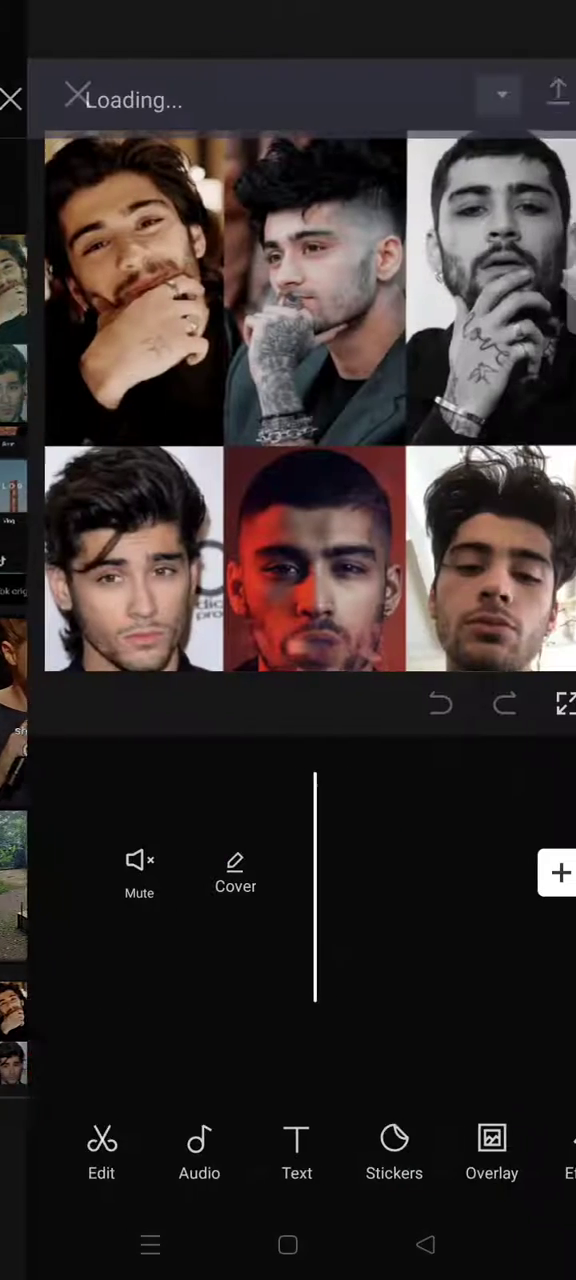
Apply the FPS Lag effect from the Lens video effects
left_click(556, 1153)
left_click(169, 1150)
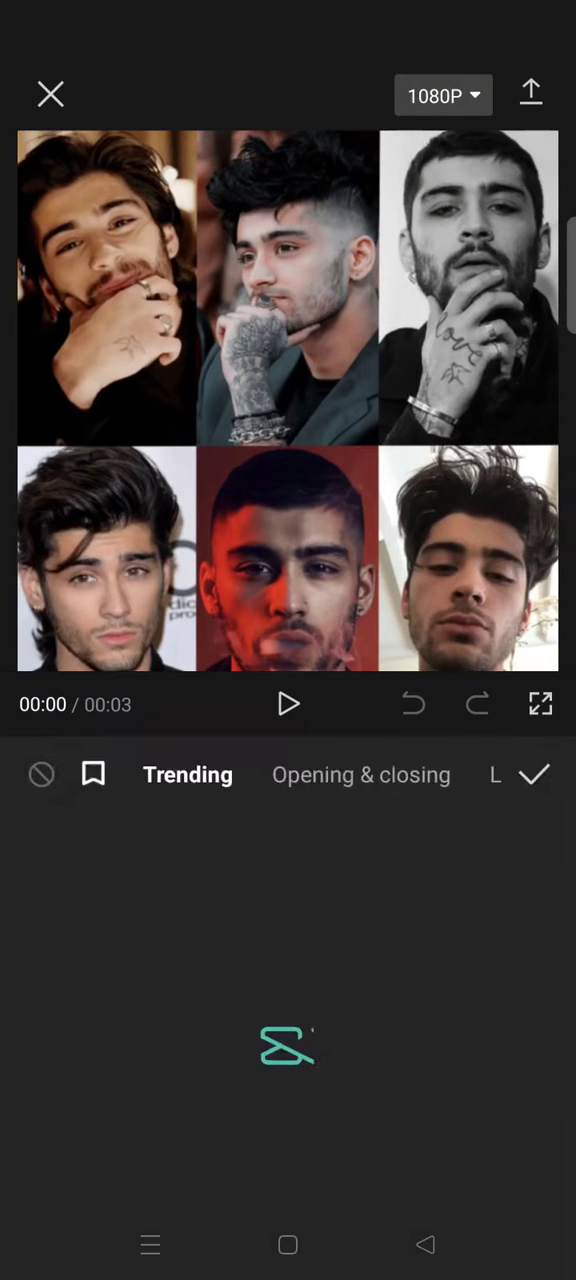
left_click(486, 774)
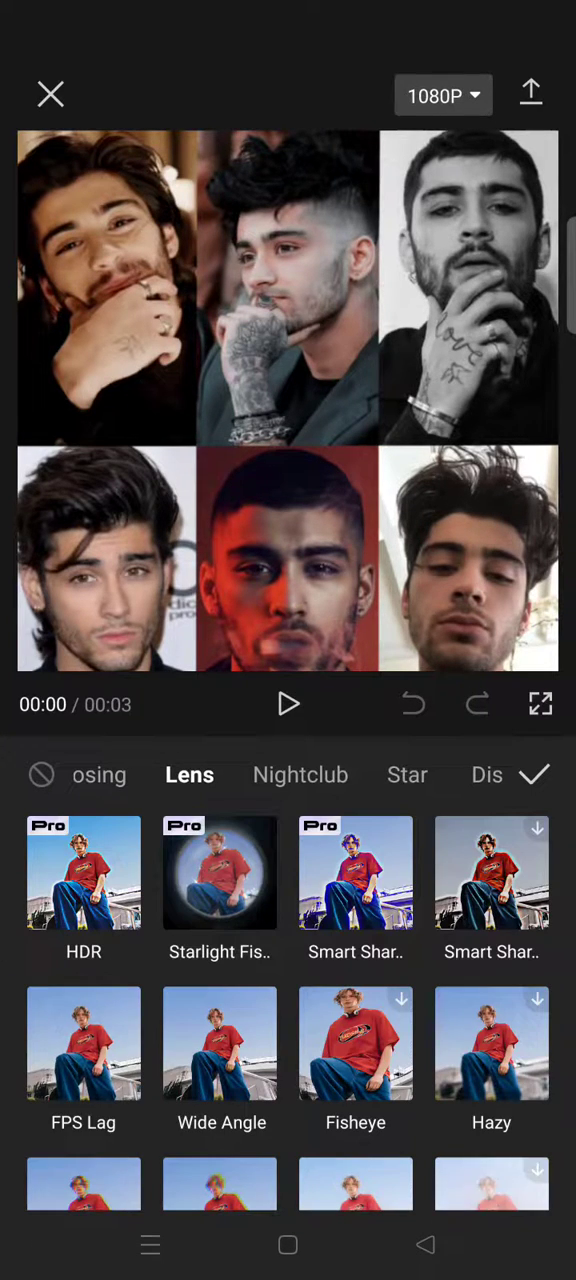
left_click(289, 704)
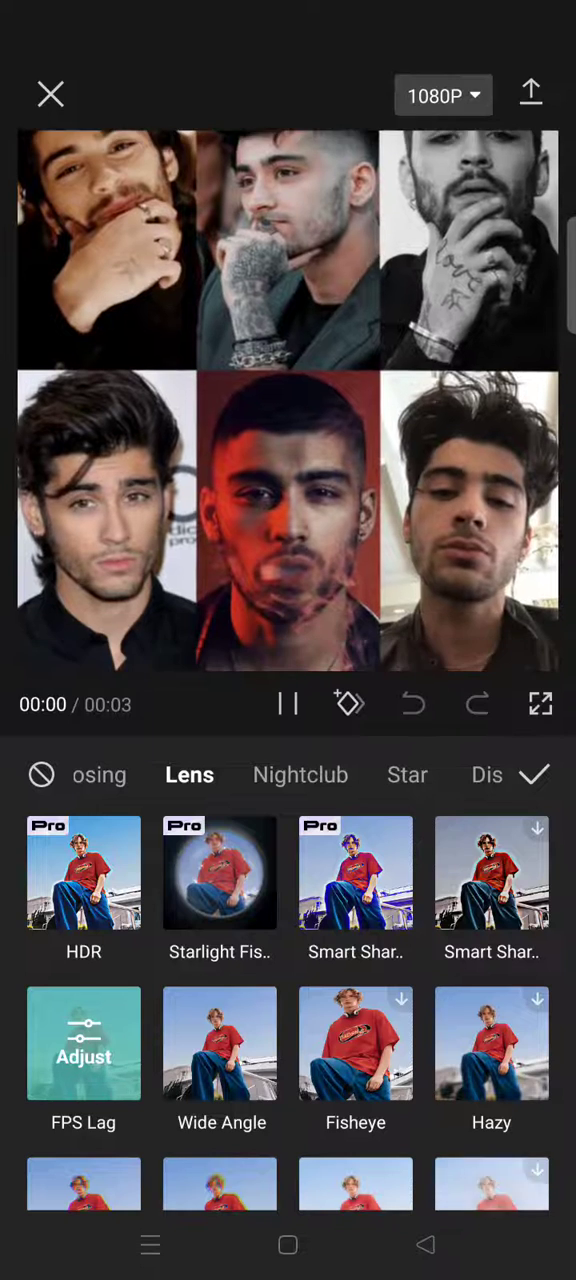
Lower the FPS Lag speed to 15 and confirm the effect
left_click(84, 1042)
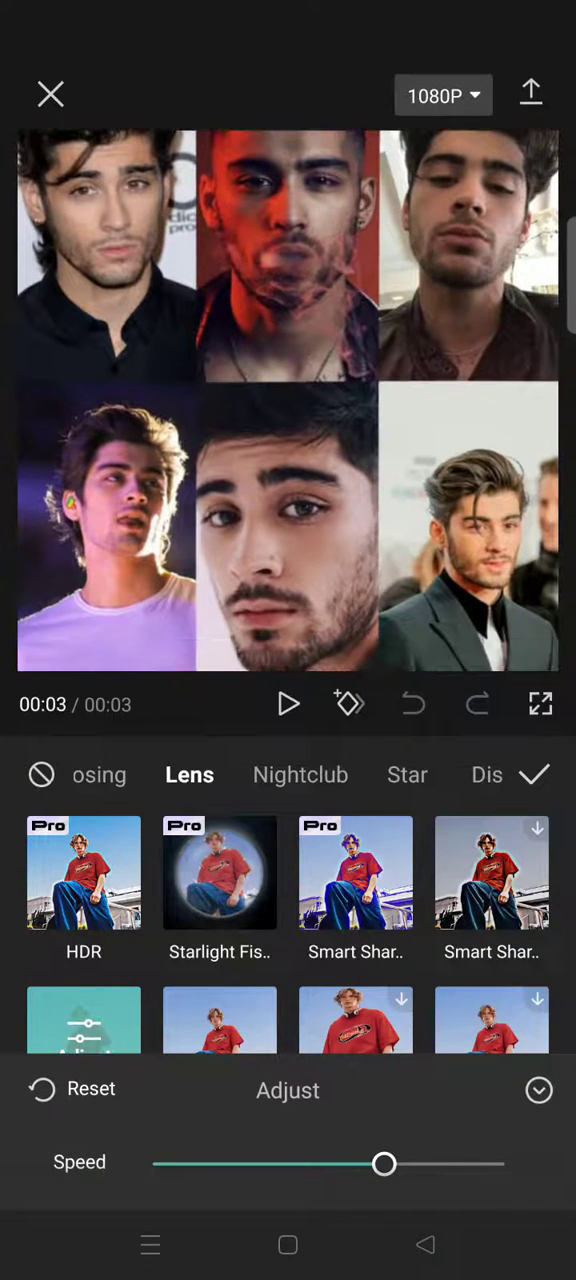
left_click_drag(384, 1162, 208, 1162)
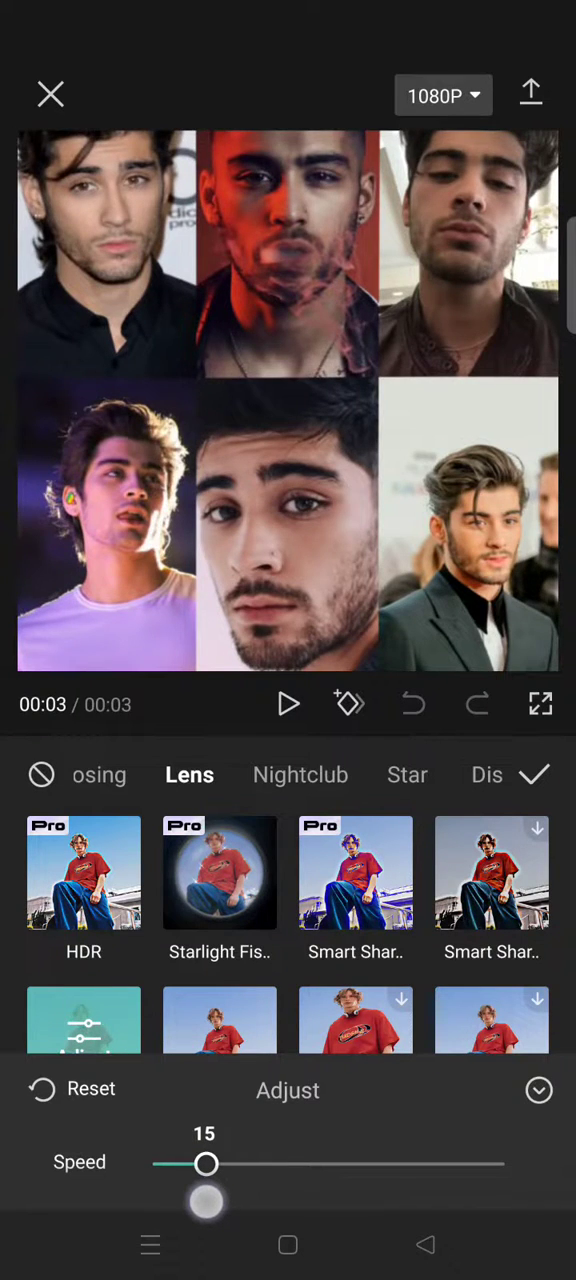
left_click(289, 704)
left_click(539, 1090)
left_click(536, 775)
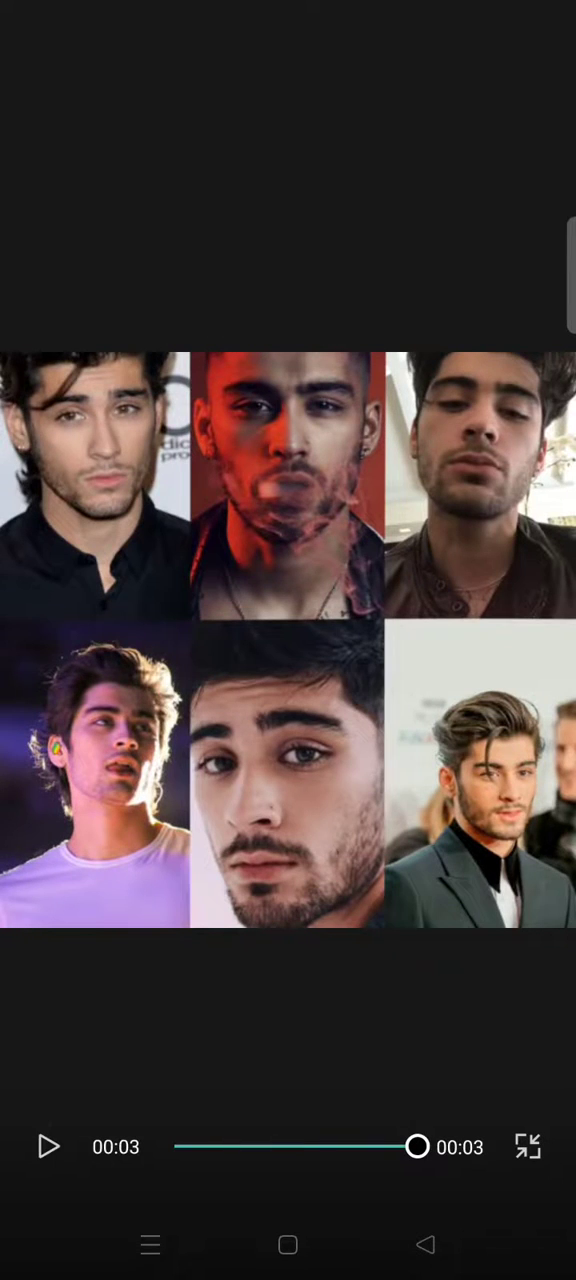
Replay the square collage video full-screen to watch the upward scroll with FPS Lag
left_click(48, 1147)
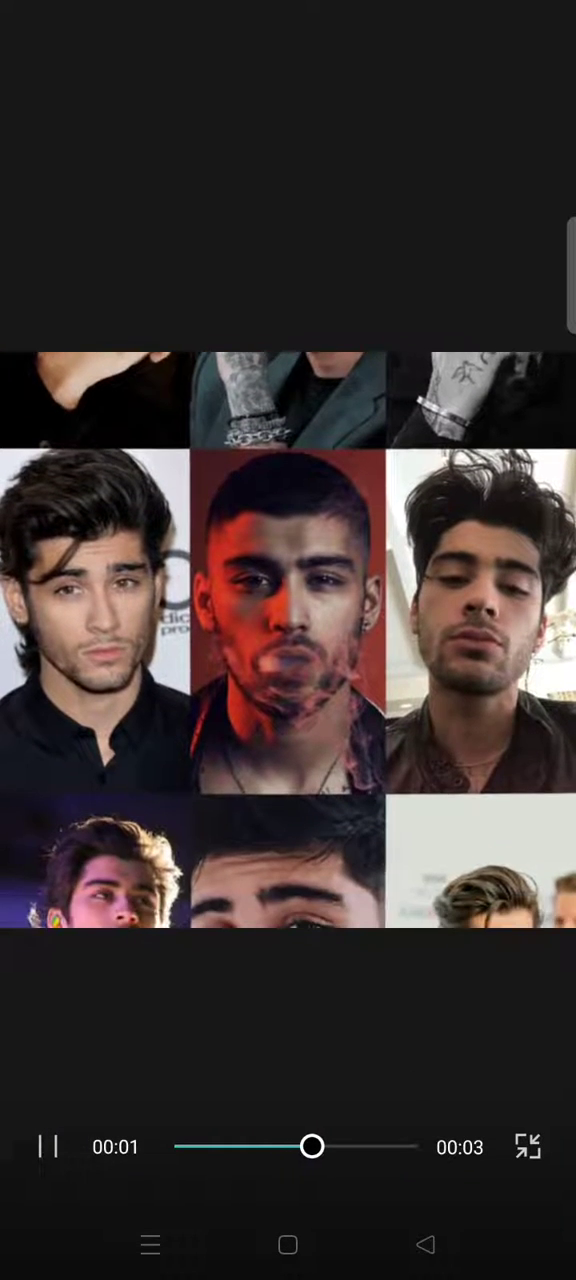